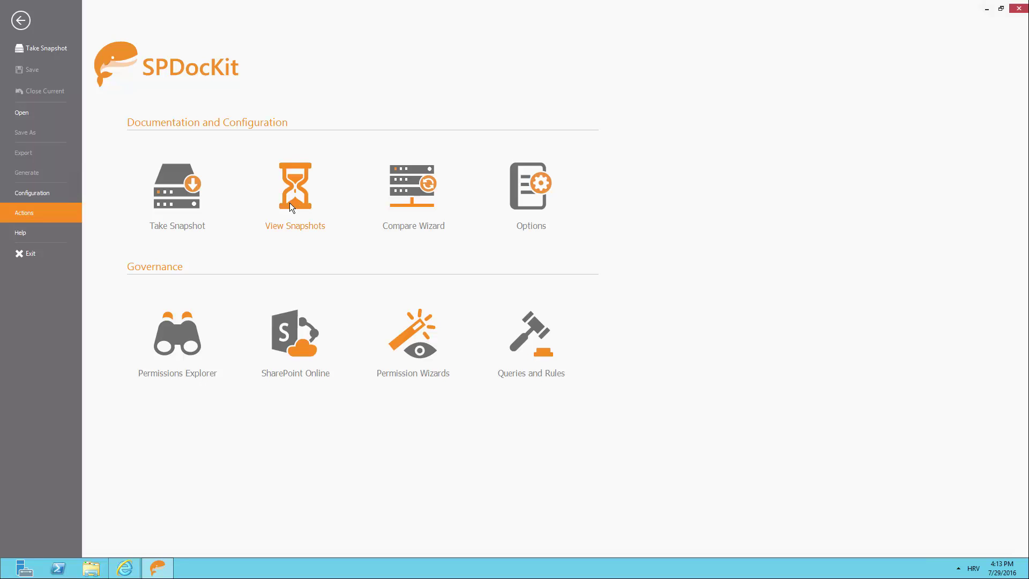
Load the manual farm snapshot dated 7/29/2016 3:31 PM and show its Best Practices dashboard.
left_click(291, 202)
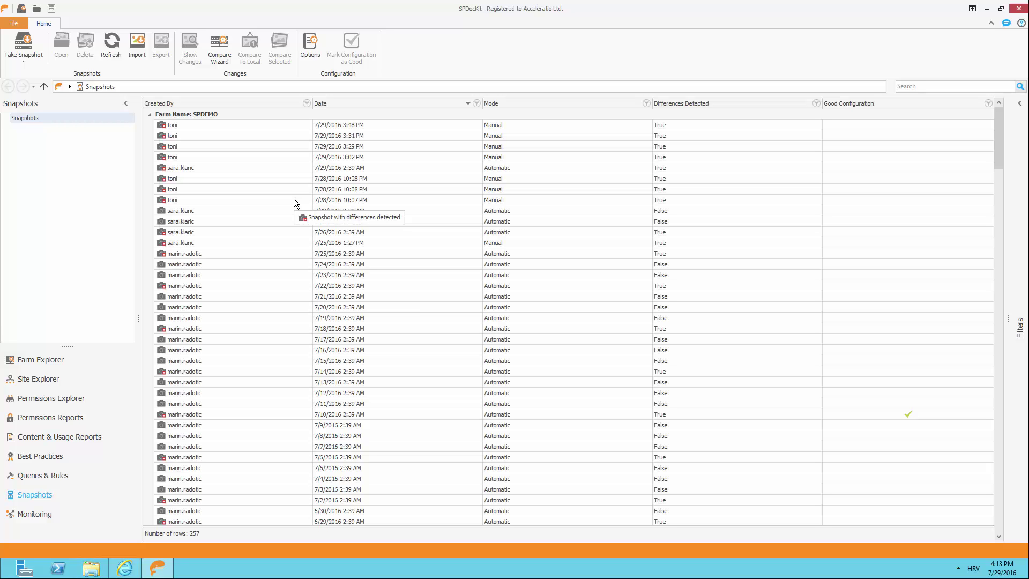
left_click(185, 135)
double_click(185, 136)
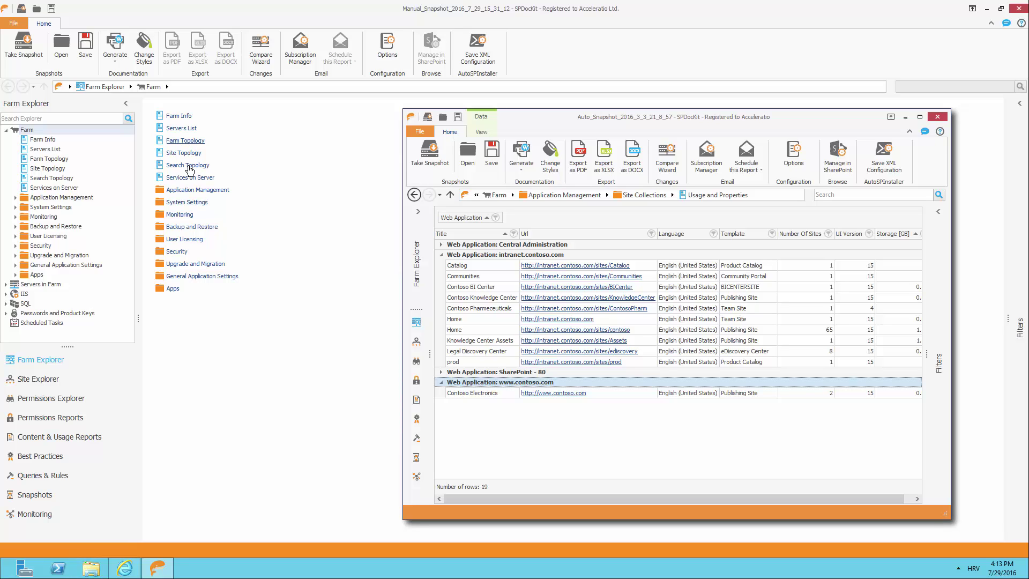
left_click(50, 459)
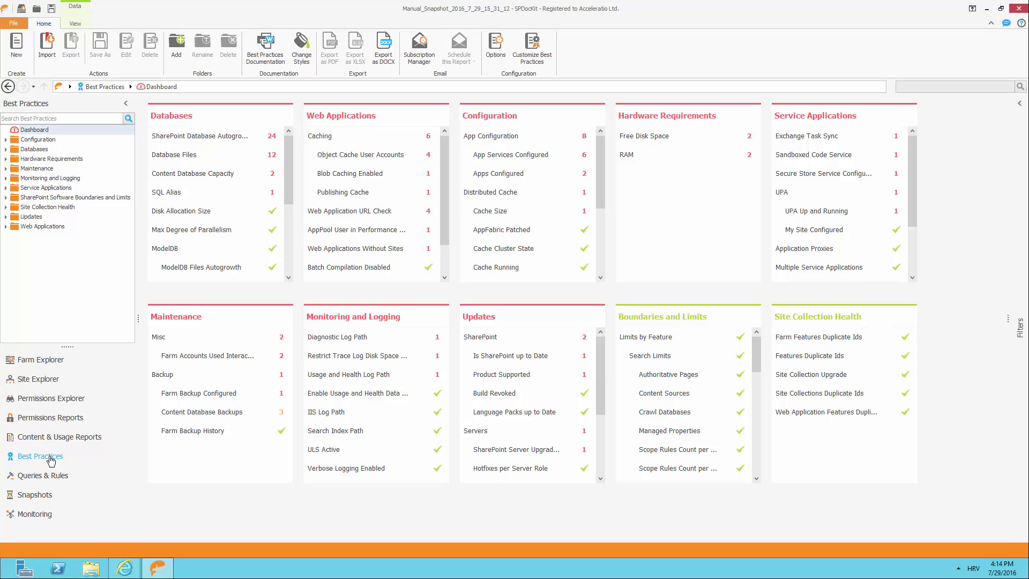
Review the best practice reports for SQL Alias, RAM, Is SharePoint up to Date and Diagnostic Log Path.
left_click(180, 194)
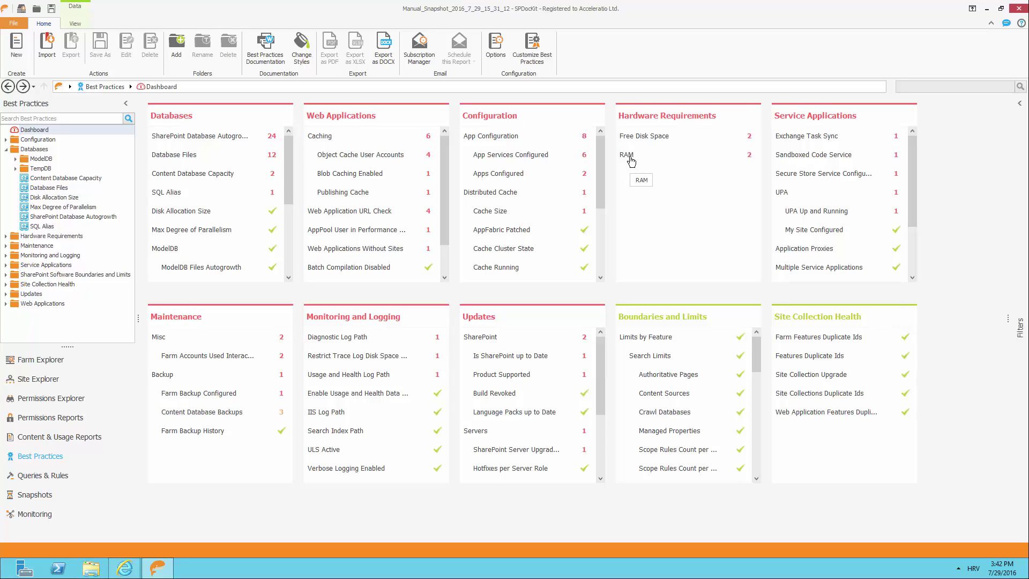
left_click(627, 155)
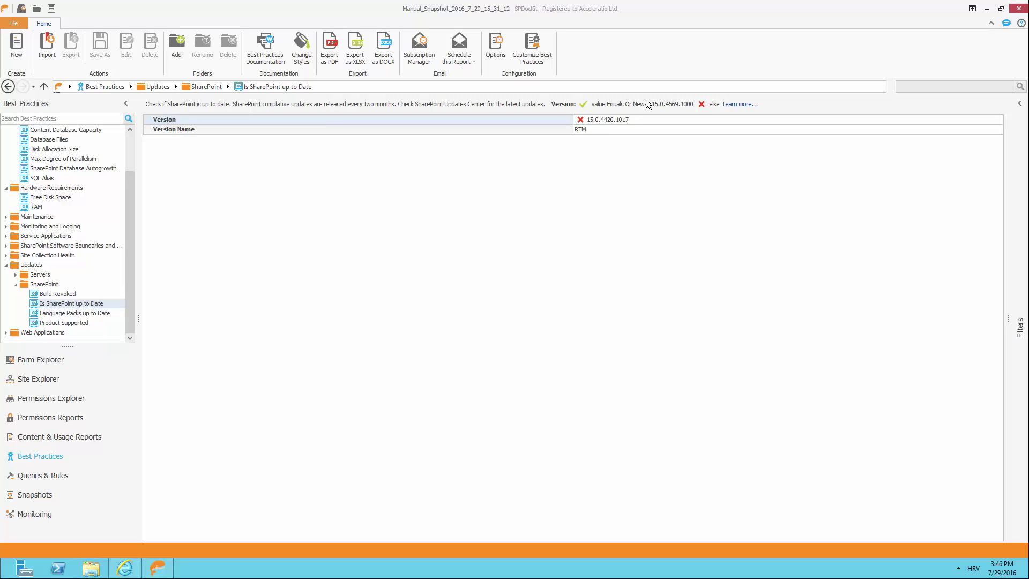
left_click(131, 139)
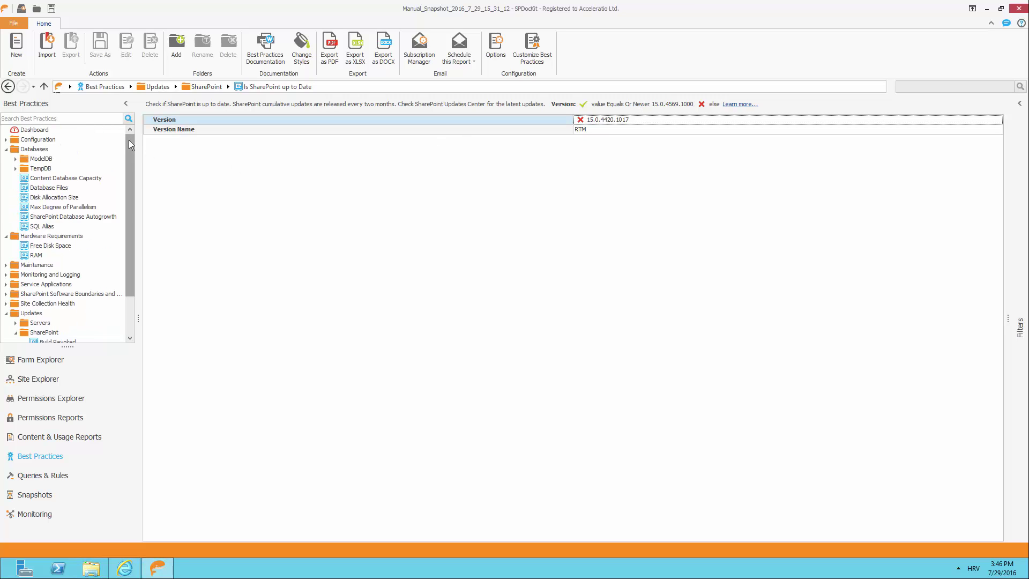
left_click(43, 131)
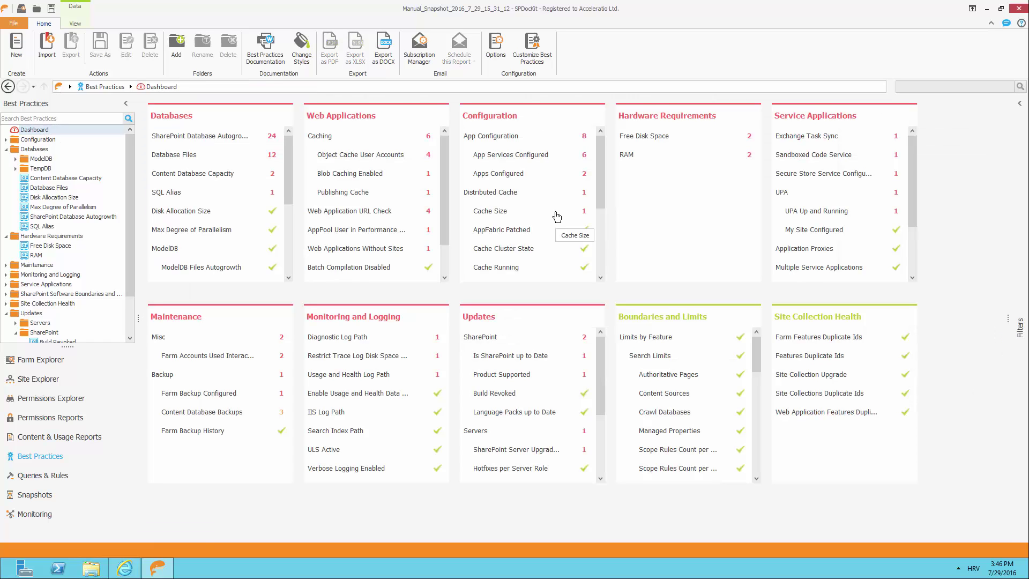
left_click(364, 338)
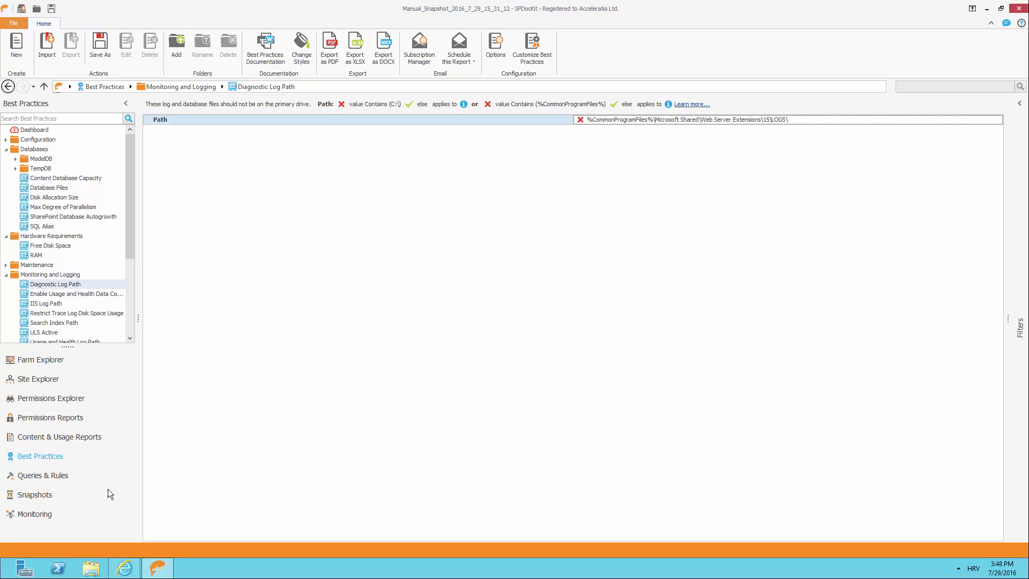
Switch to SharePoint Central Administration in Internet Explorer and open the farm's Diagnostic Logging settings.
left_click(130, 569)
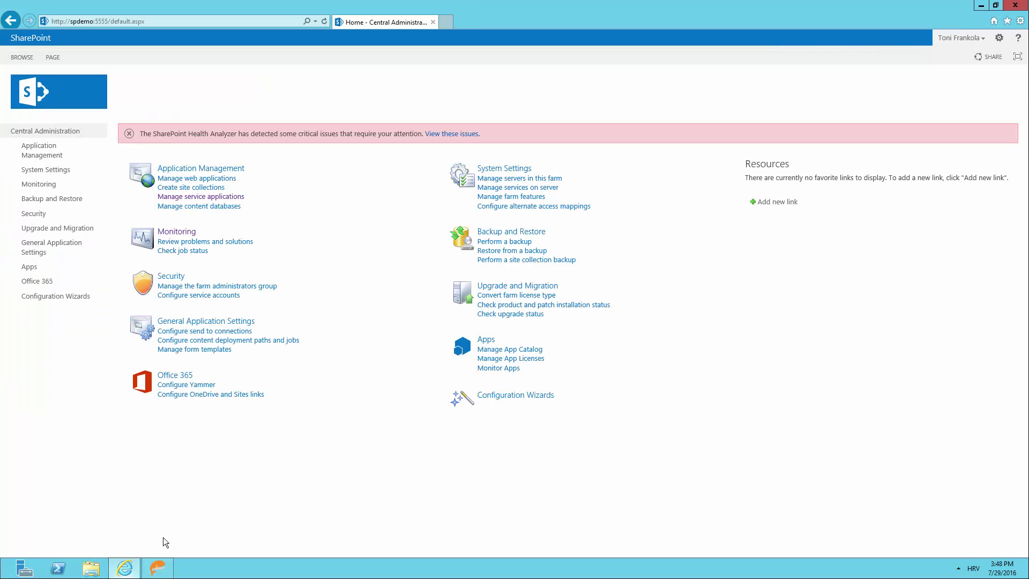
left_click(170, 234)
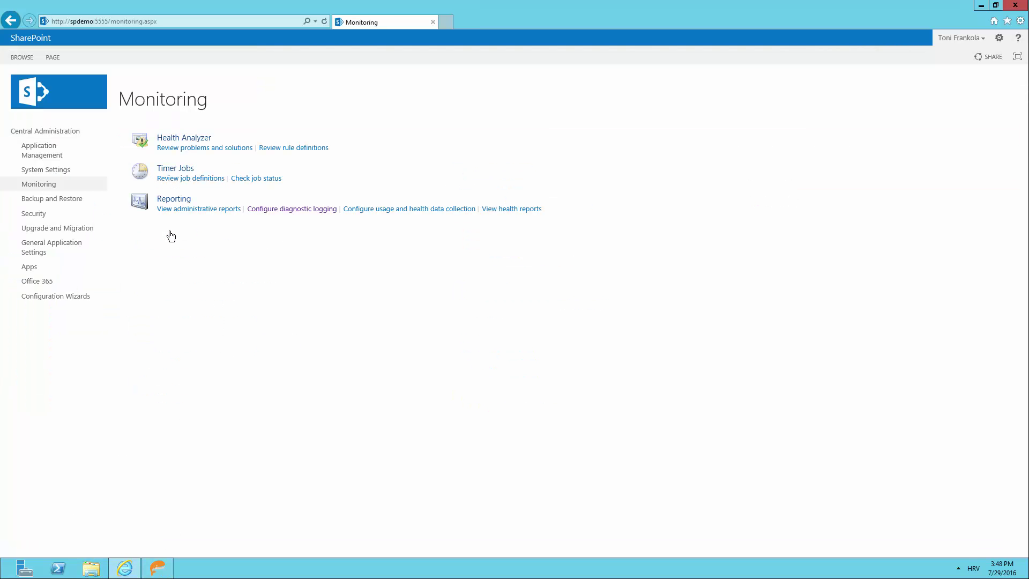
left_click(285, 210)
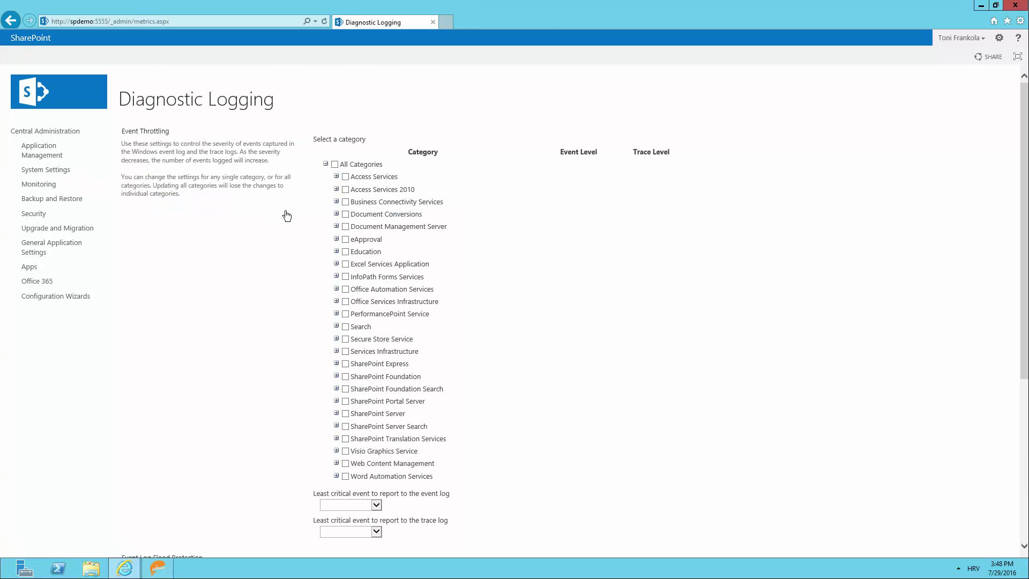
Set the trace log path to G:\Logs\ and save the diagnostic logging settings.
scroll(287, 216, "down", 5)
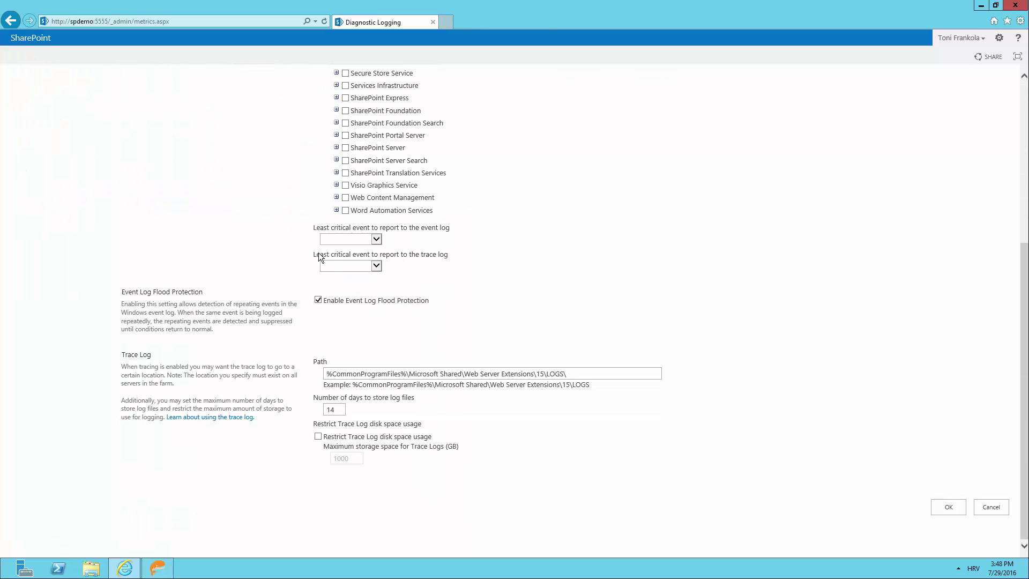
left_click(581, 373)
left_click_drag(335, 364, 333, 357)
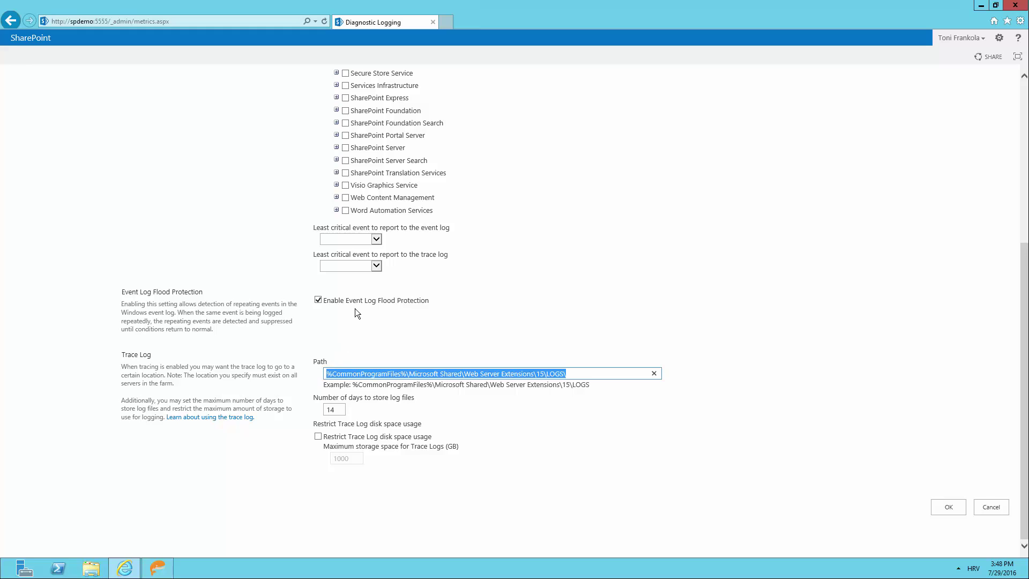
type("G:\\Logs\\")
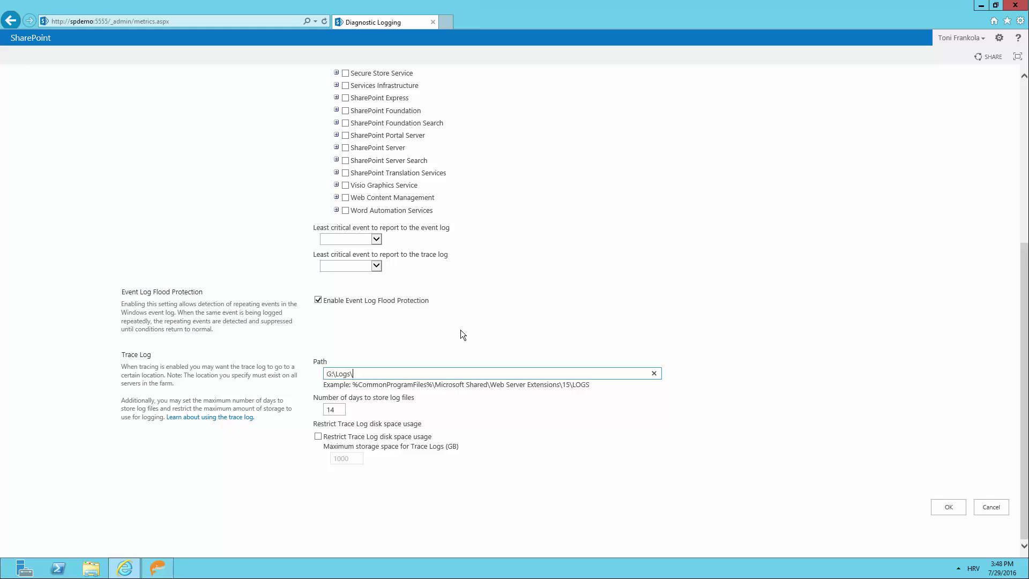
left_click(950, 507)
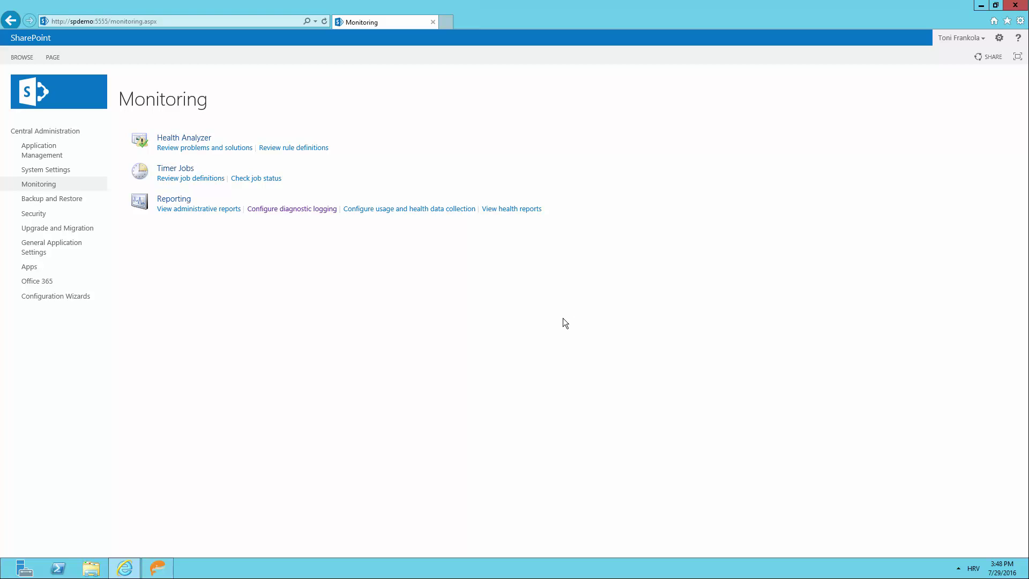
Switch back to SPDocKit and take a new farm snapshot in Default mode.
left_click(162, 568)
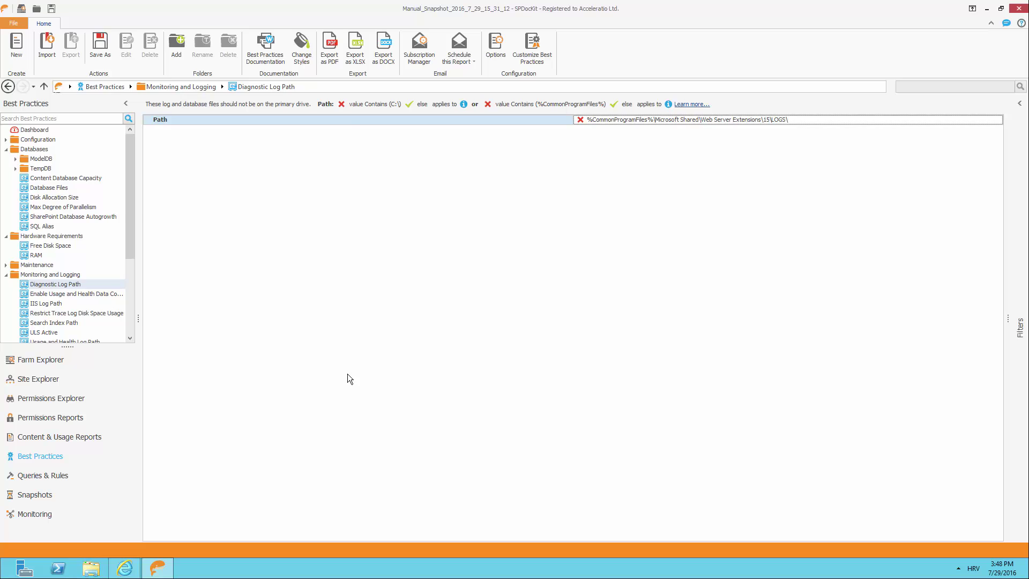
left_click(12, 24)
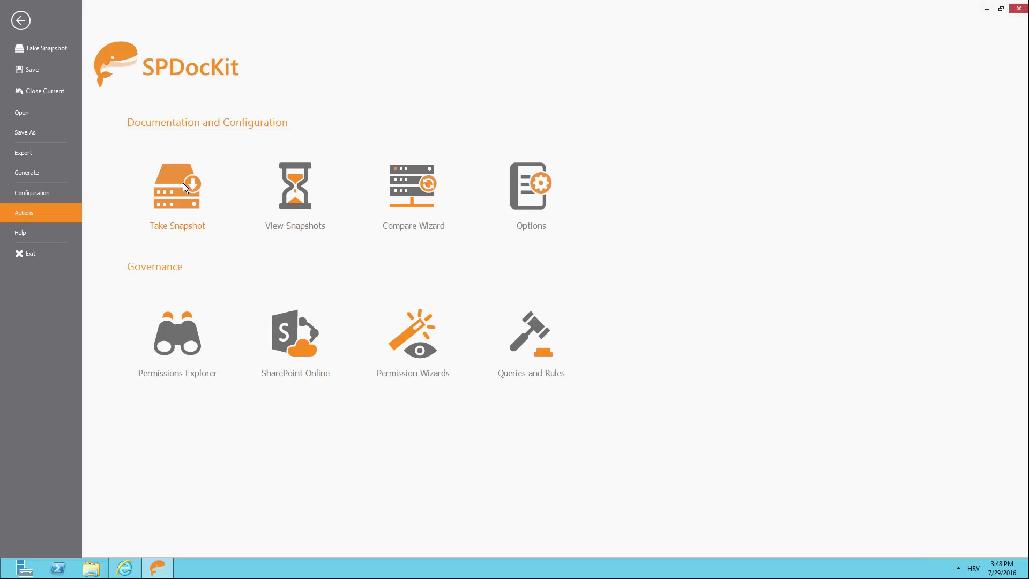
left_click(183, 186)
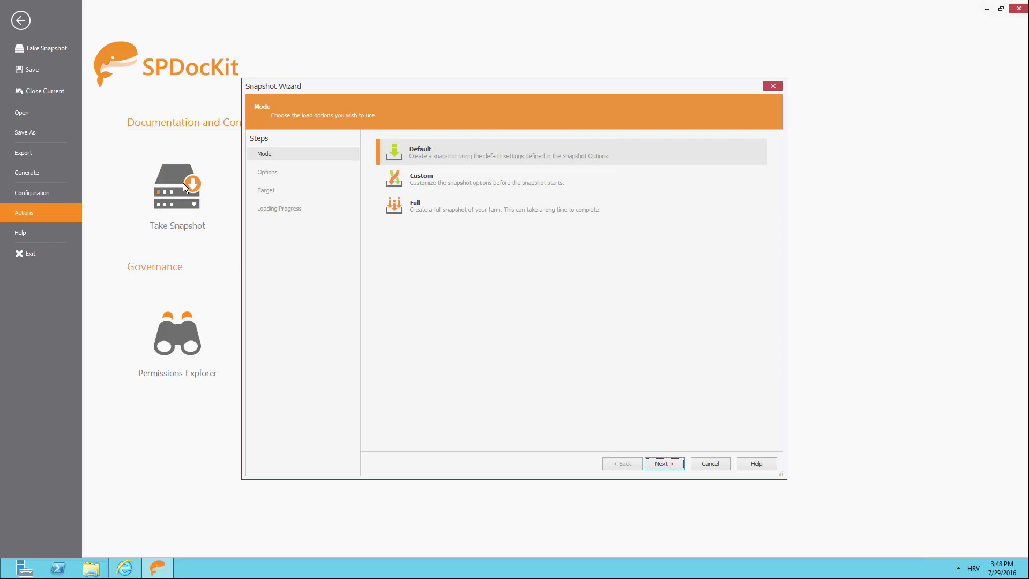
left_click(671, 464)
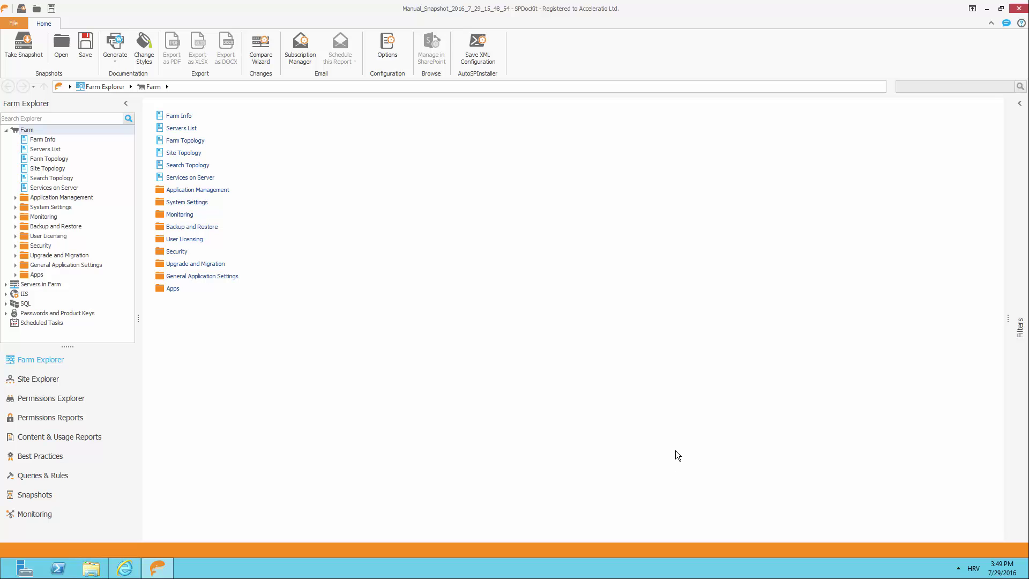
Check the Diagnostic Log Path best practice report in the new snapshot.
left_click(60, 457)
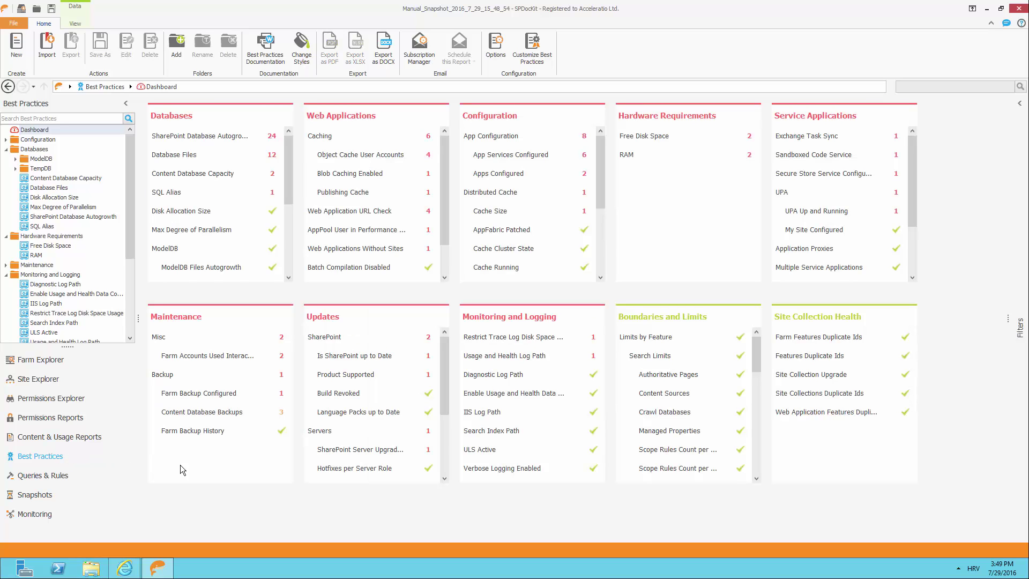
left_click(507, 377)
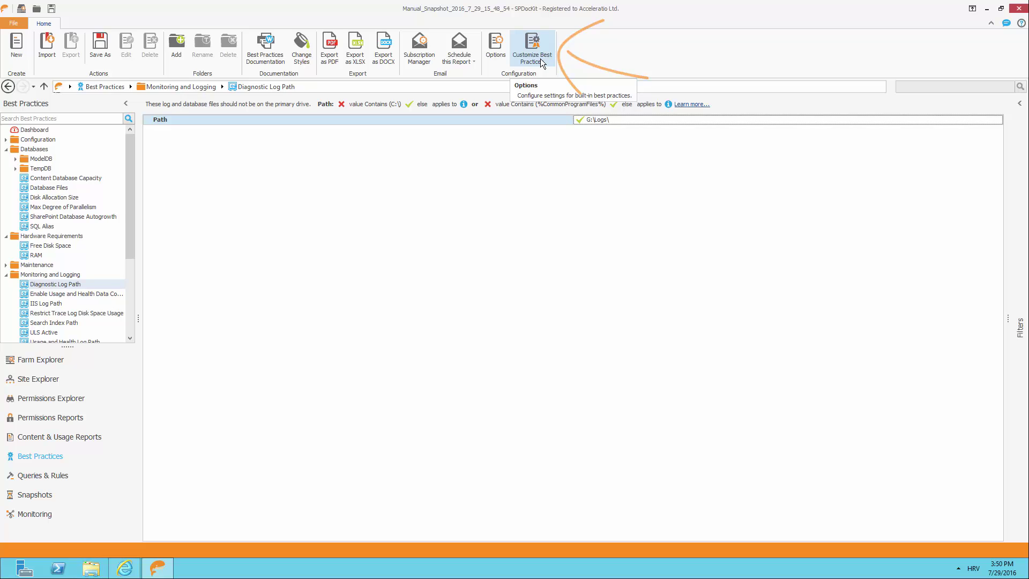
View the configurable RAM thresholds under Hardware Requirements in the best practices customization, and close it without saving.
left_click(541, 60)
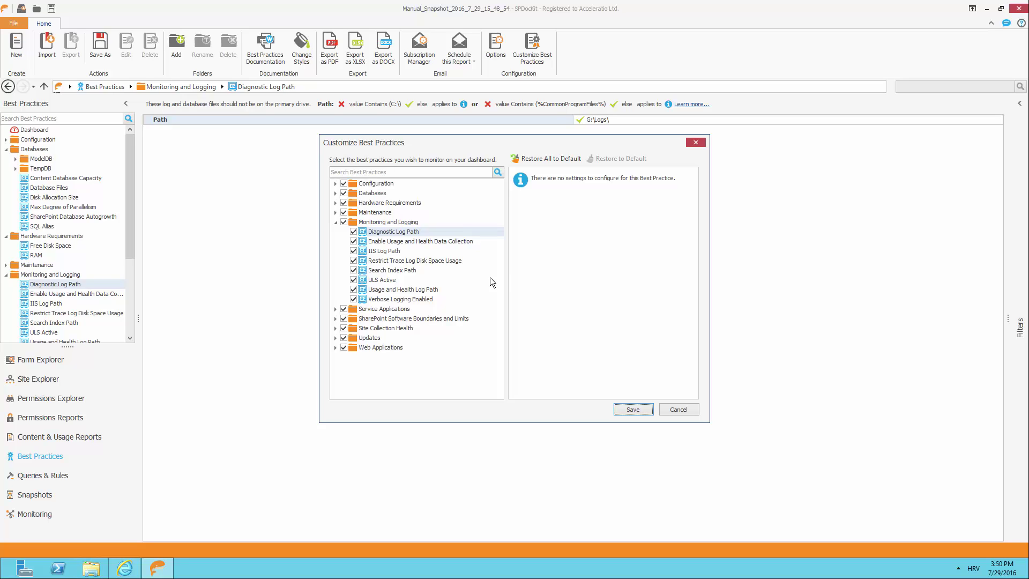
left_click(336, 203)
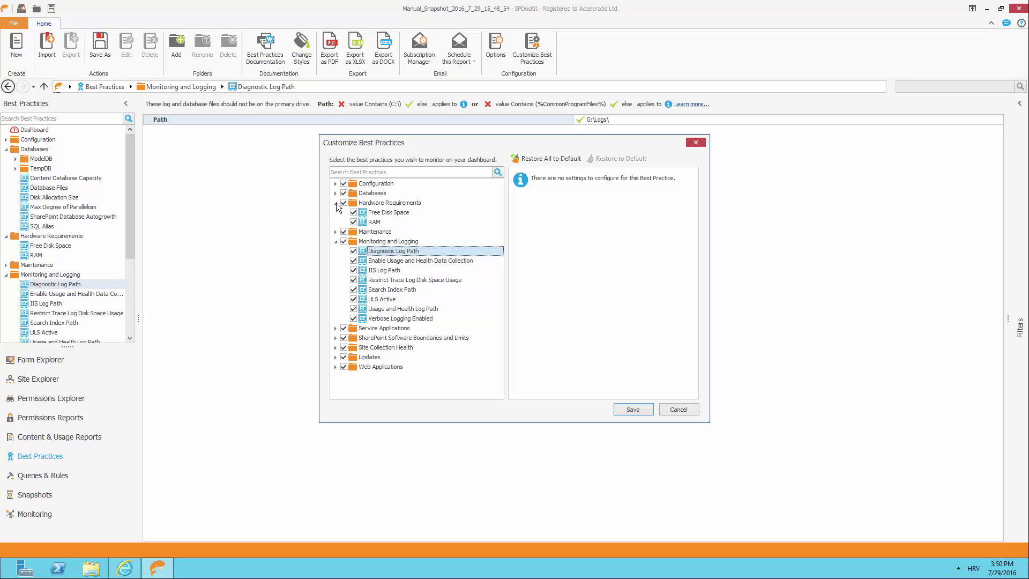
left_click(374, 222)
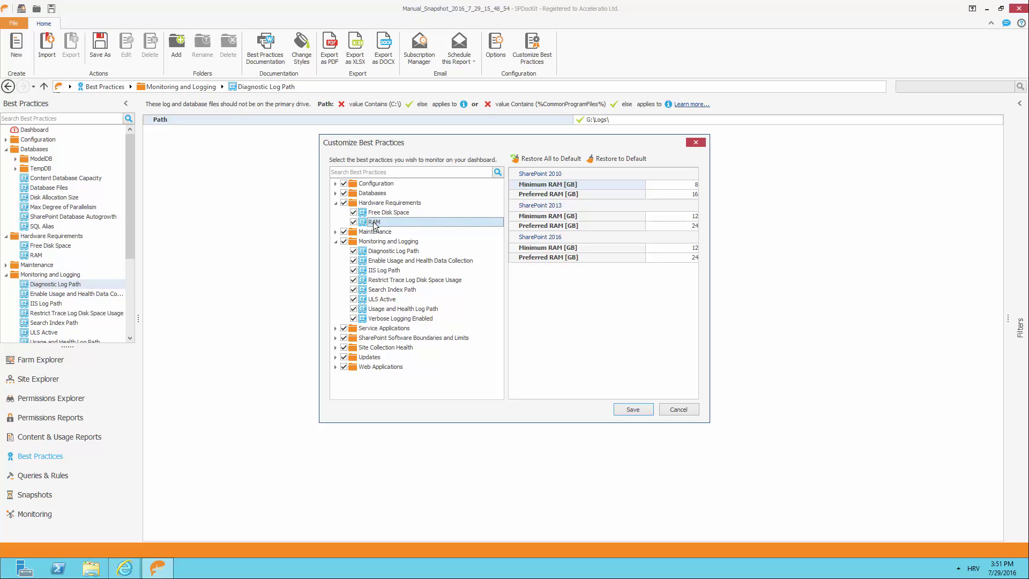
key("Escape")
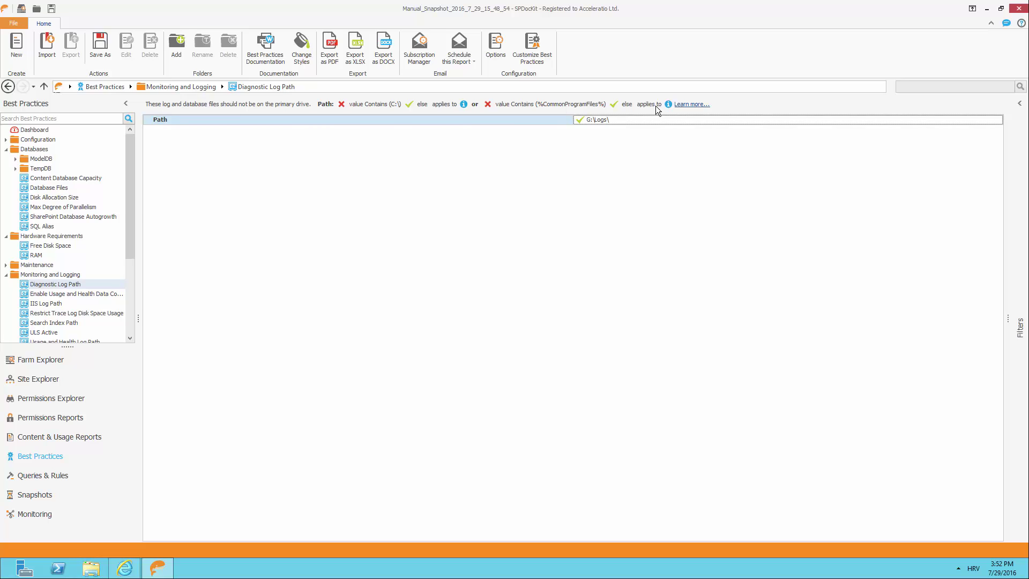
View the Report Name & Location page for creating a new best practice, and cancel the wizard.
left_click(22, 53)
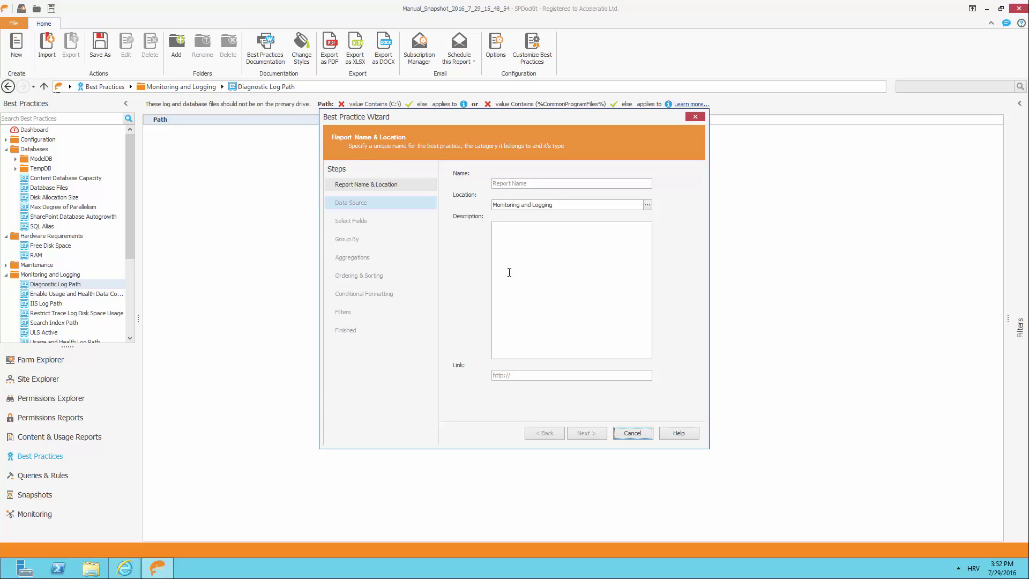
left_click(631, 433)
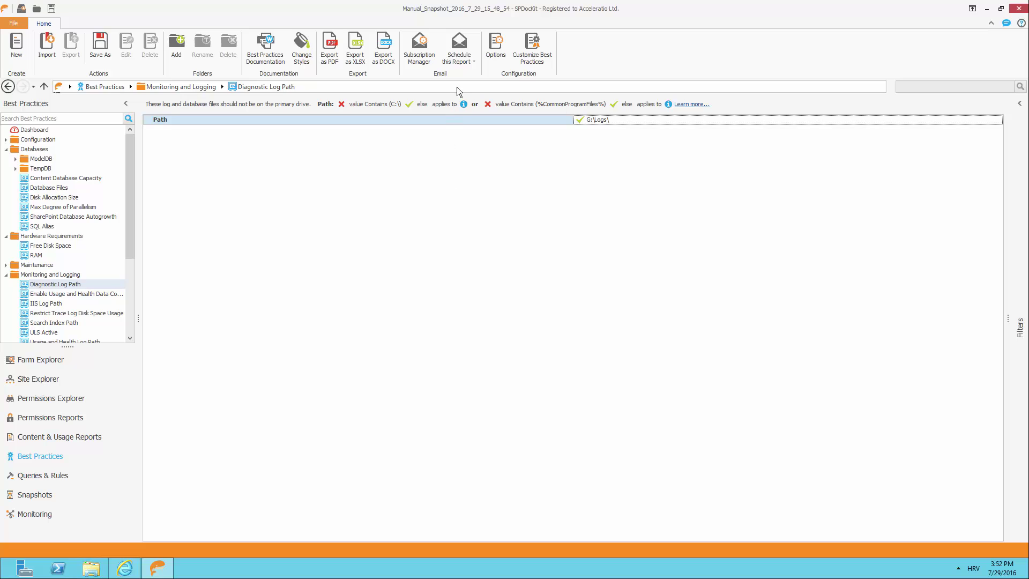
Show the scheduling options for the Diagnostic Log Path report.
left_click(463, 65)
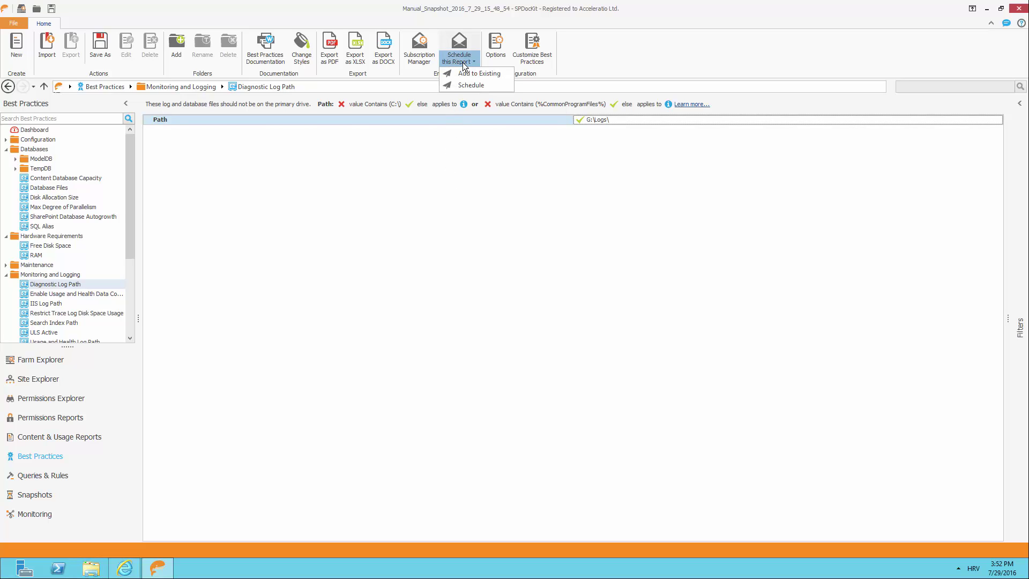